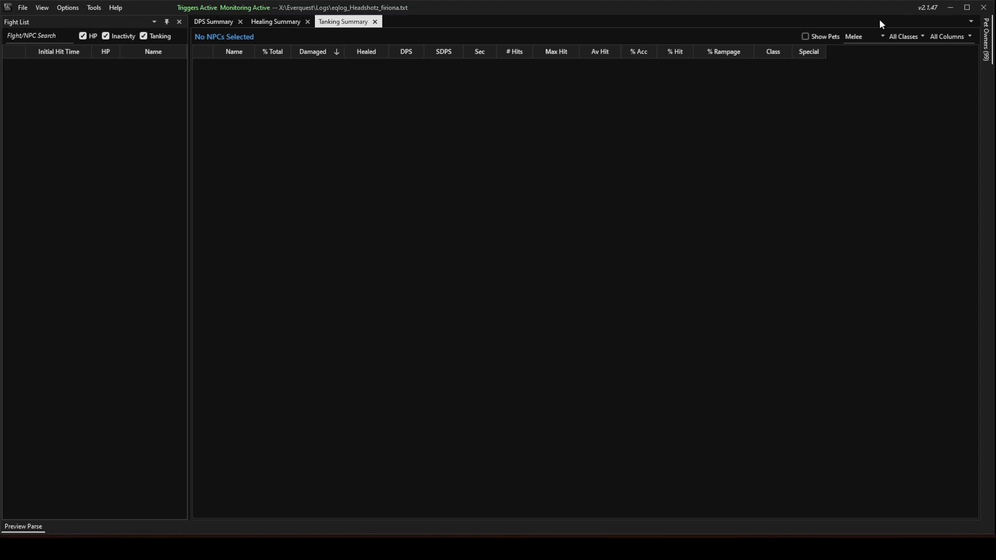
click(68, 8)
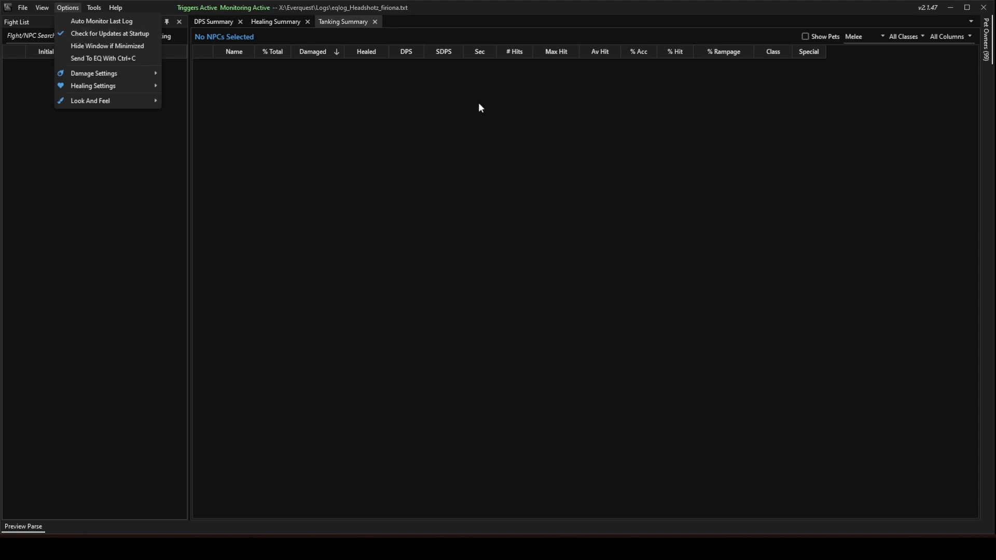
click(447, 128)
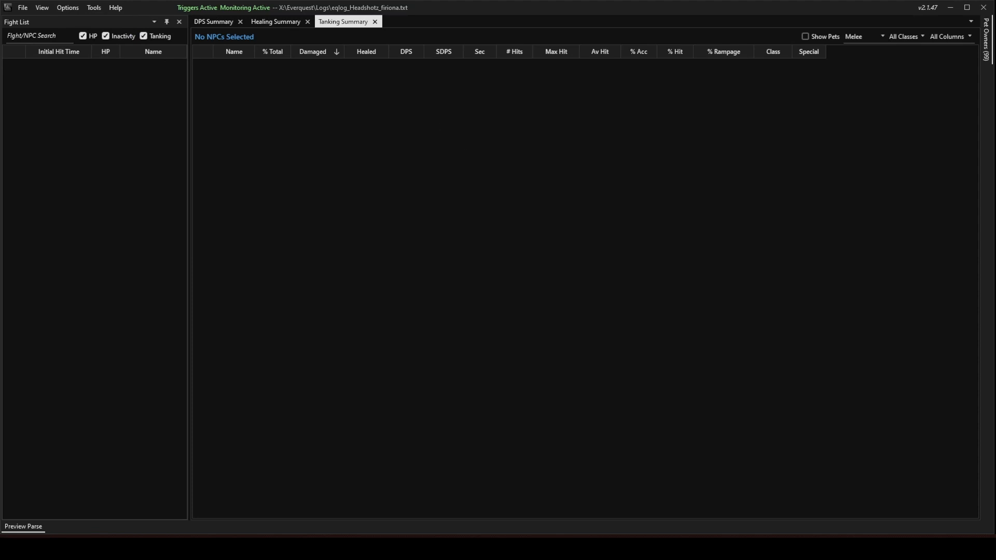
Switch to GINA and select all trigger groups from [[ Raid Triggers ]] through Symphony of Arms
key(alt+Tab)
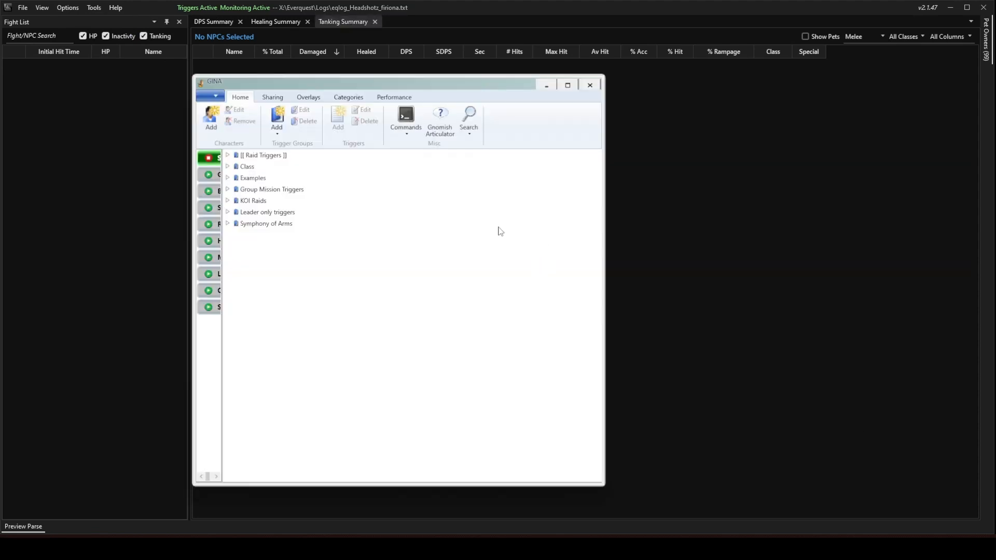
click(270, 156)
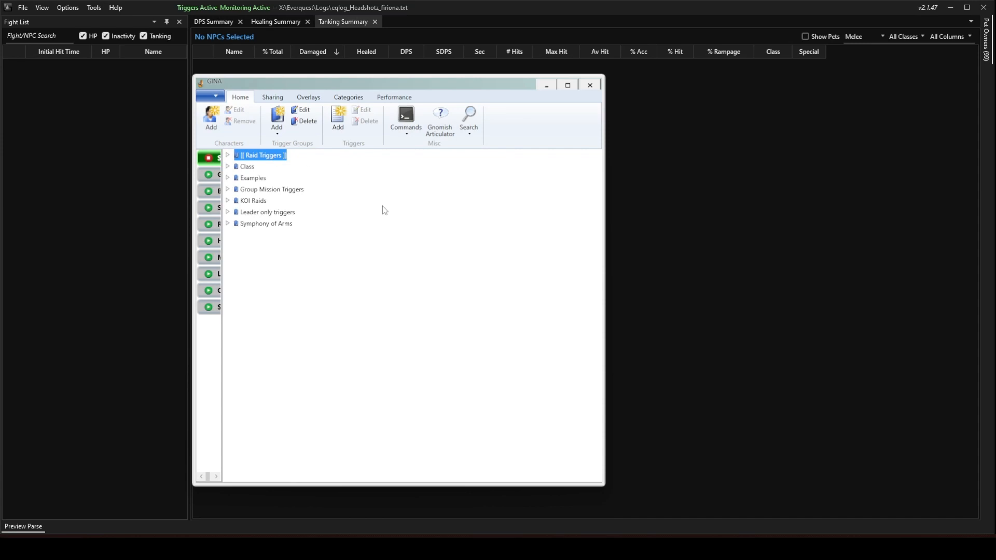
shift+click(280, 224)
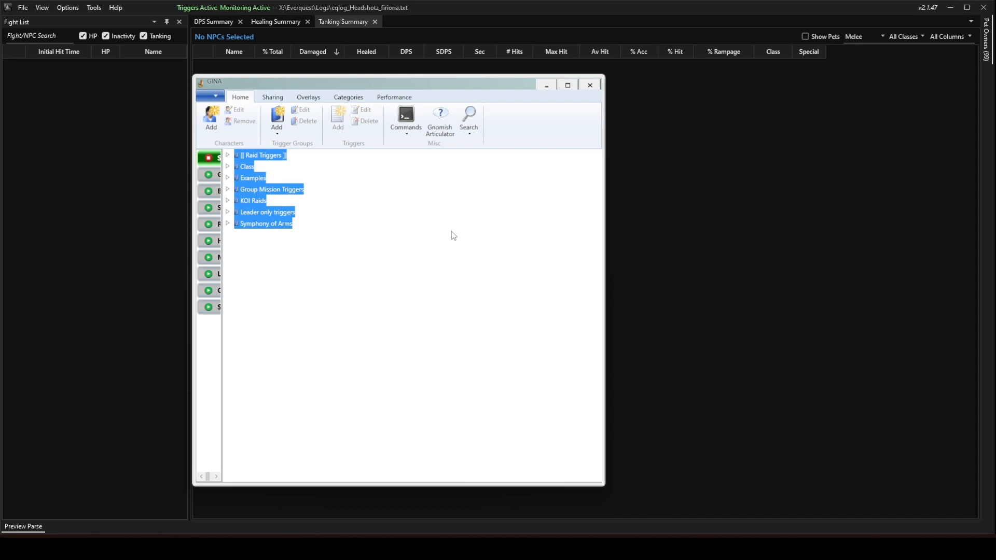
Export the selected trigger groups to a GINA package file named GINA in Downloads, replacing the existing file
click(275, 99)
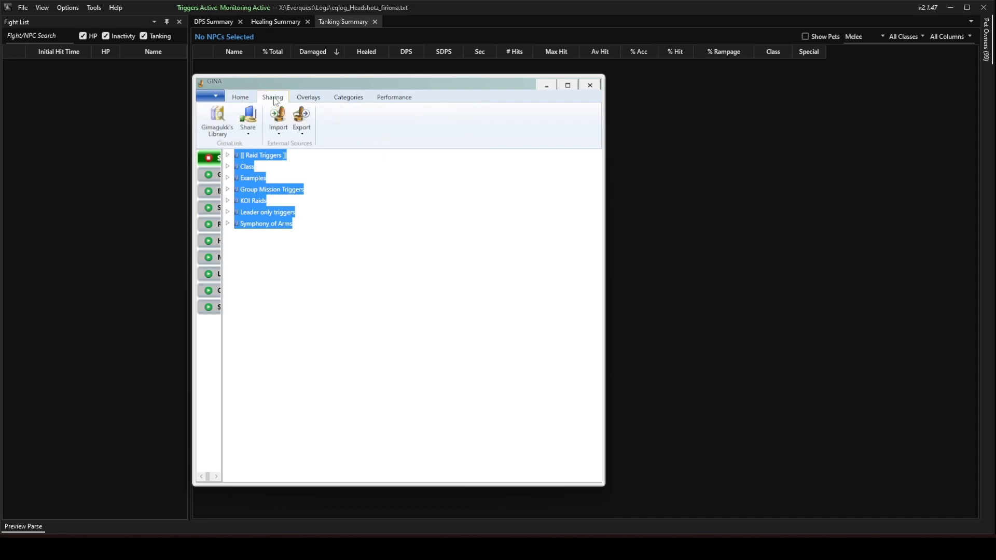
click(304, 136)
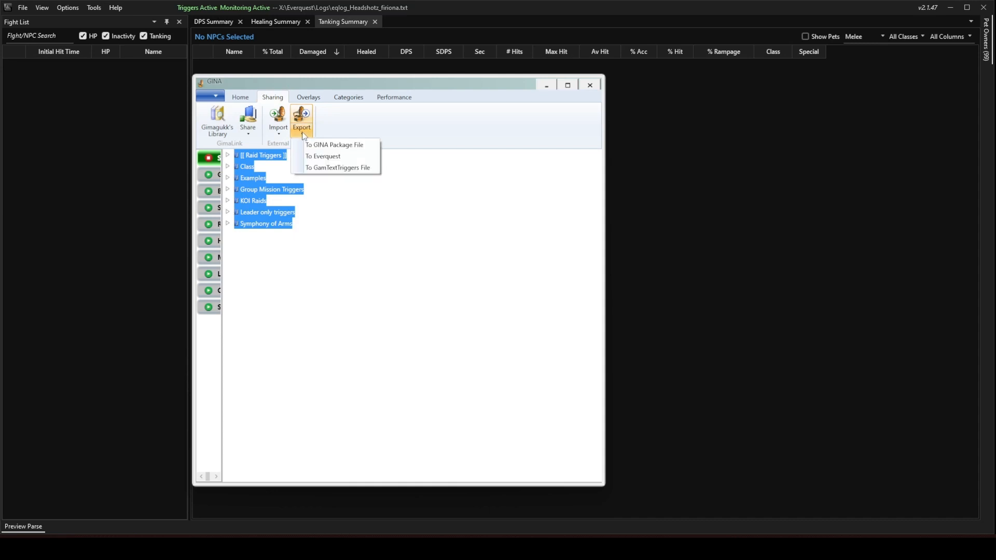
click(331, 145)
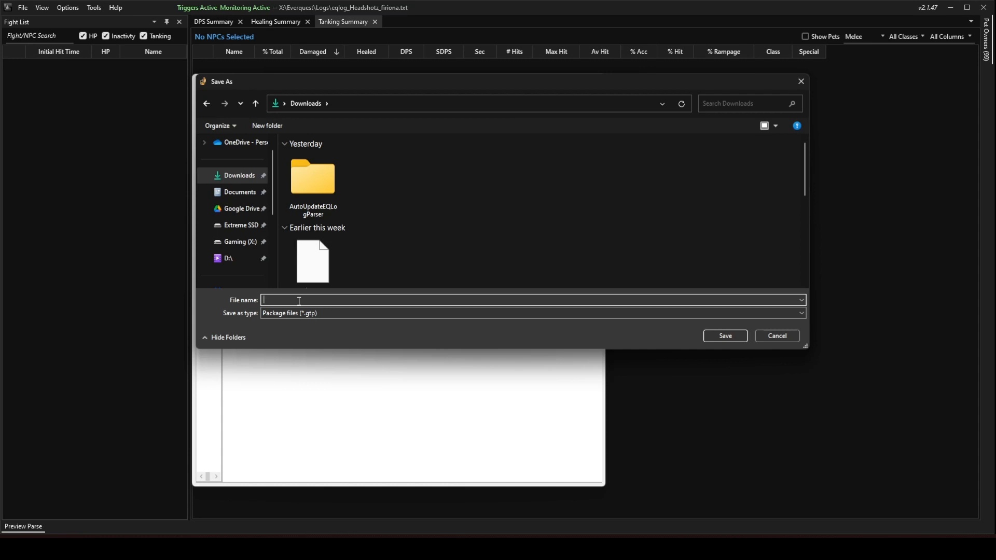
text(GINA)
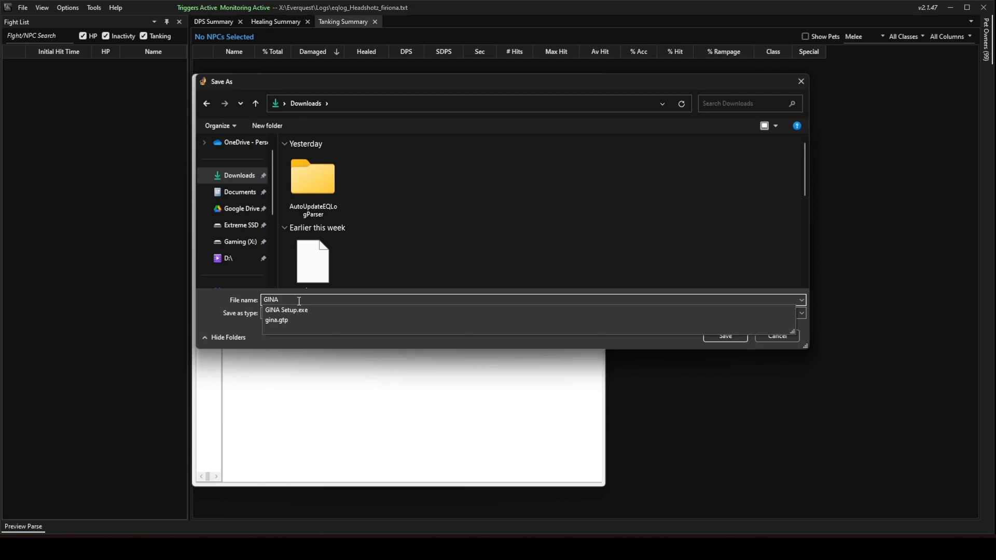
click(649, 346)
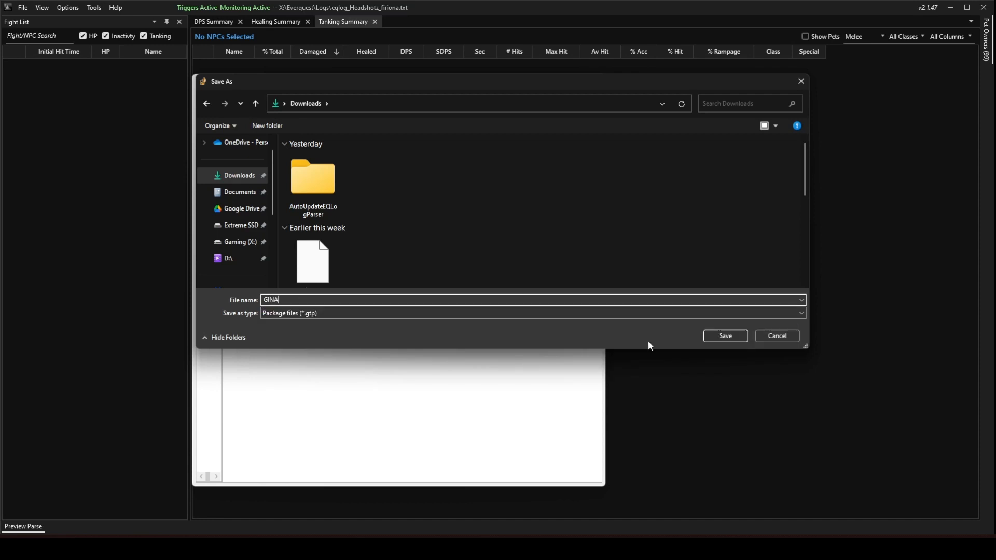
click(726, 336)
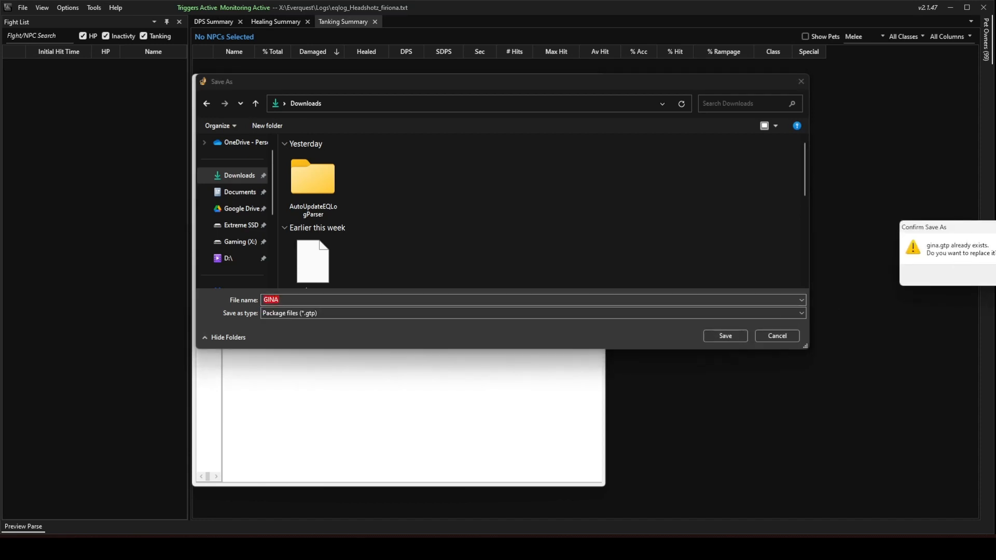
drag(982, 228, 876, 248)
click(900, 293)
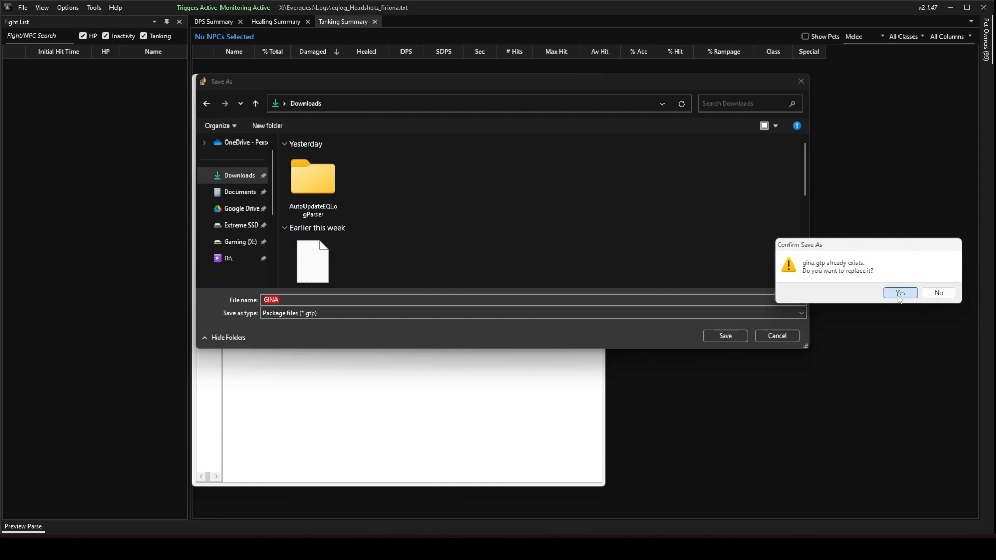
Switch back to EQLogParser and open the Trigger Manager
click(687, 195)
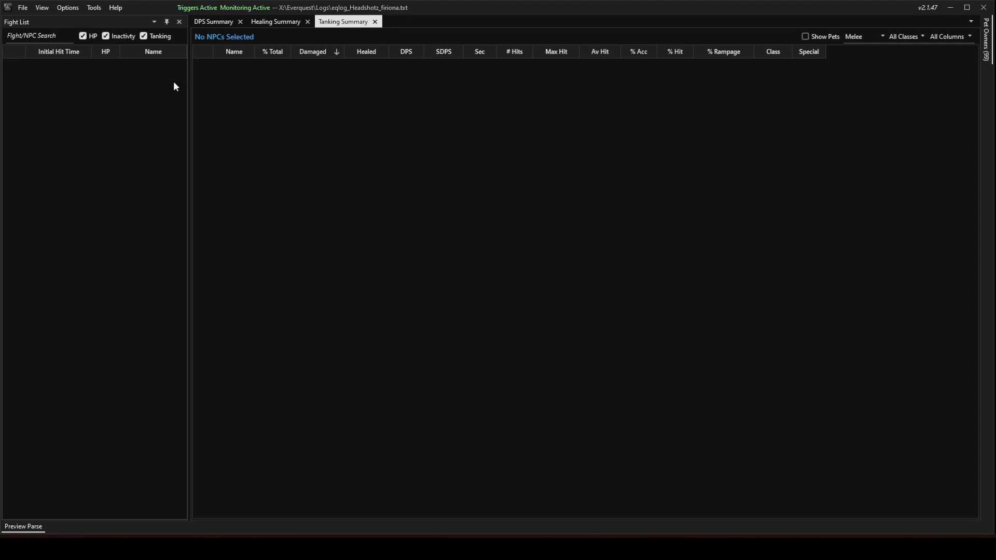
click(44, 9)
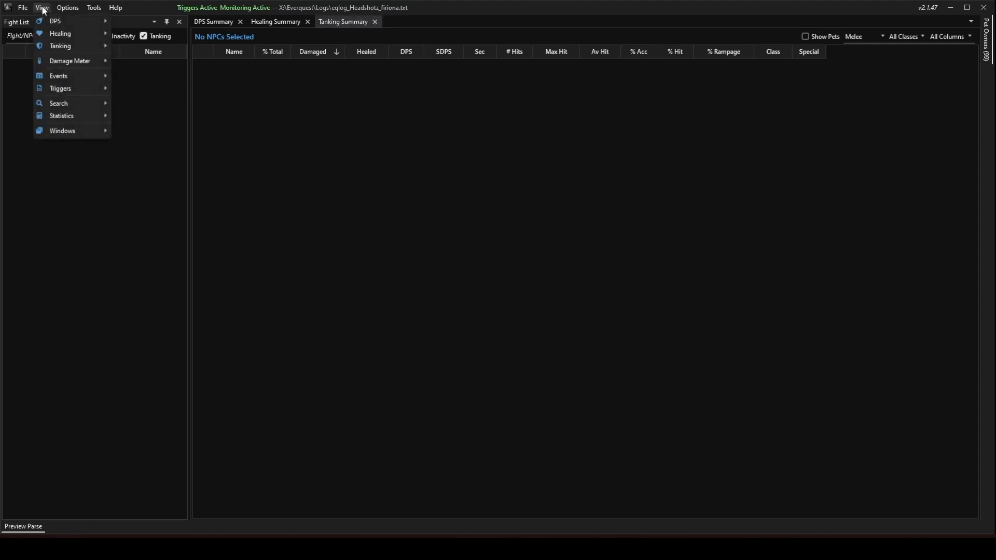
mouse_move(54, 92)
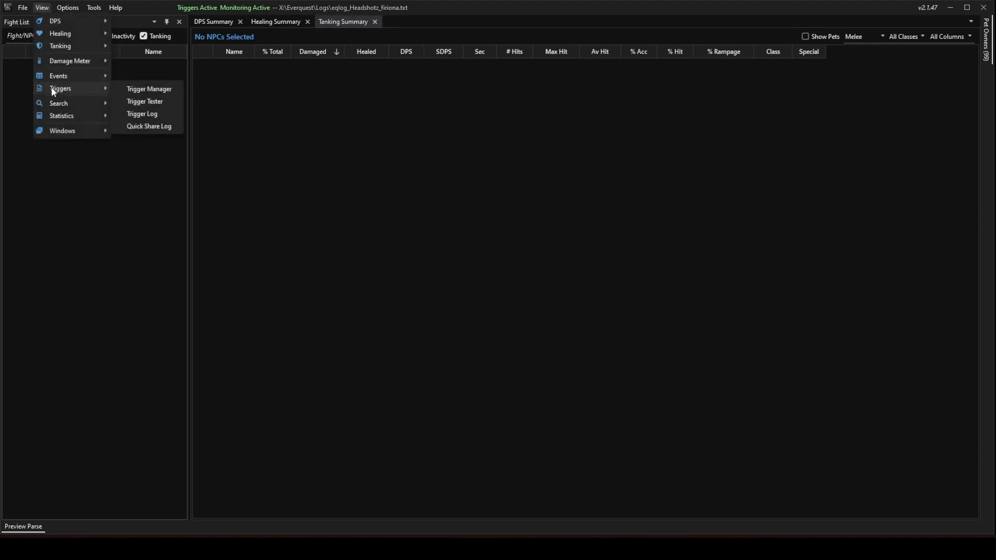
click(144, 90)
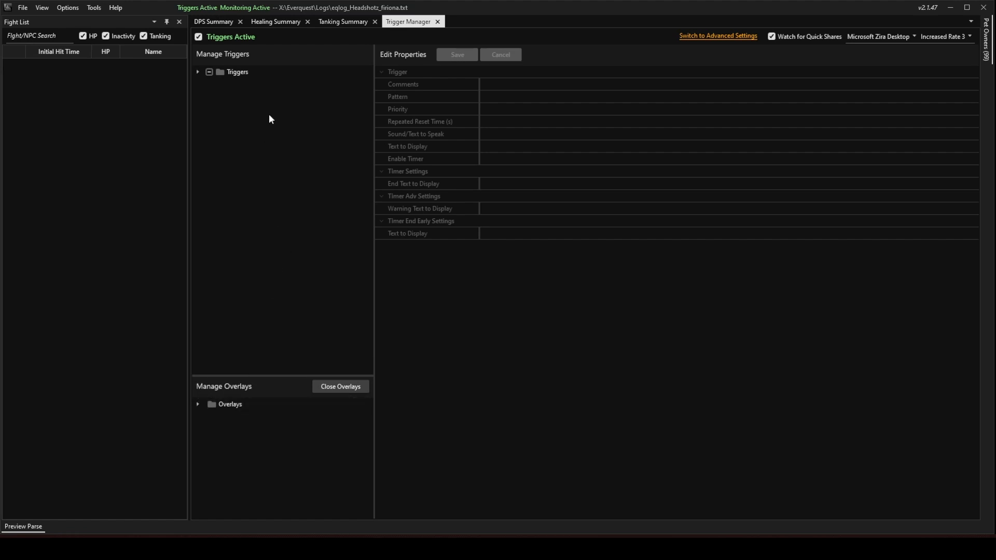
Try to import the gina.gtp package from Downloads into the Triggers folder
right_click(237, 70)
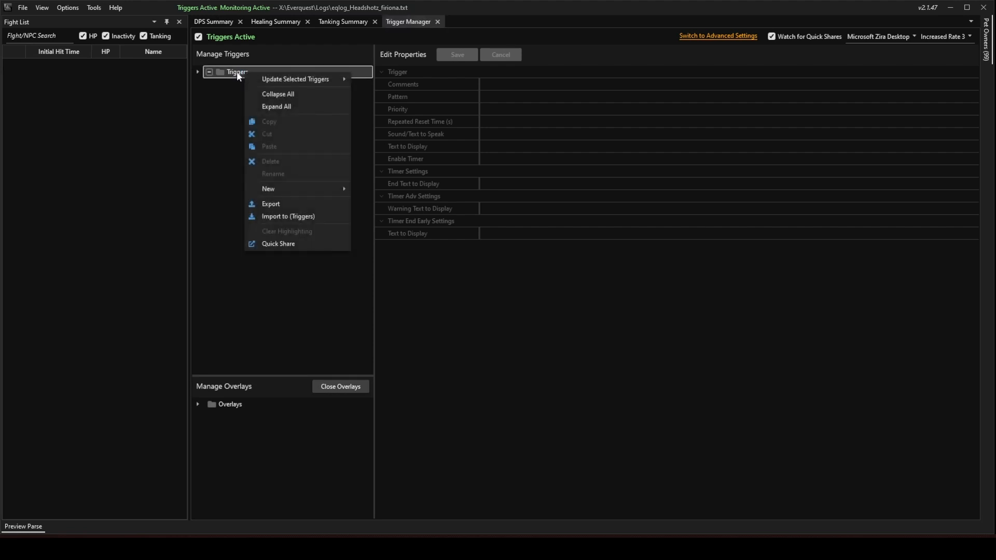
click(283, 218)
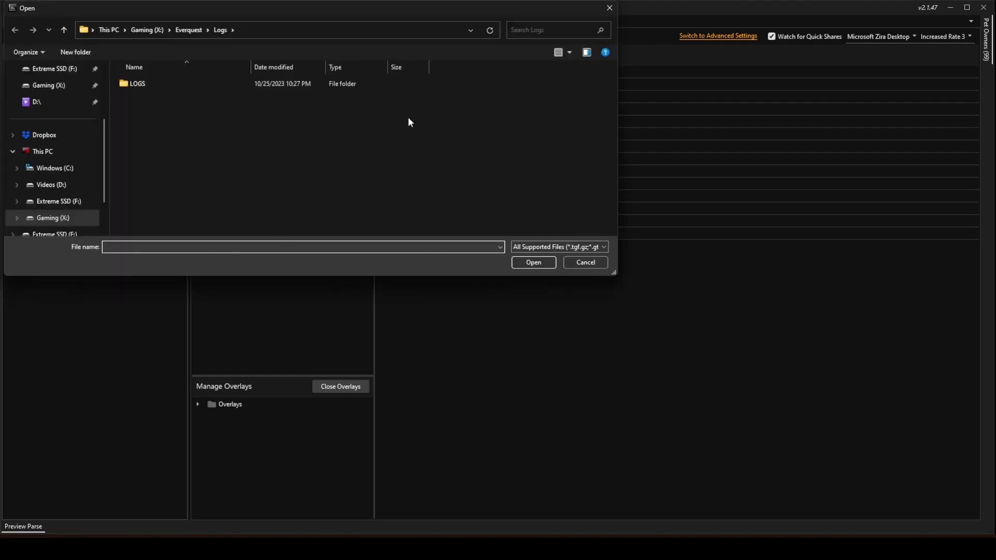
scroll(47, 149, up, 2)
click(41, 121)
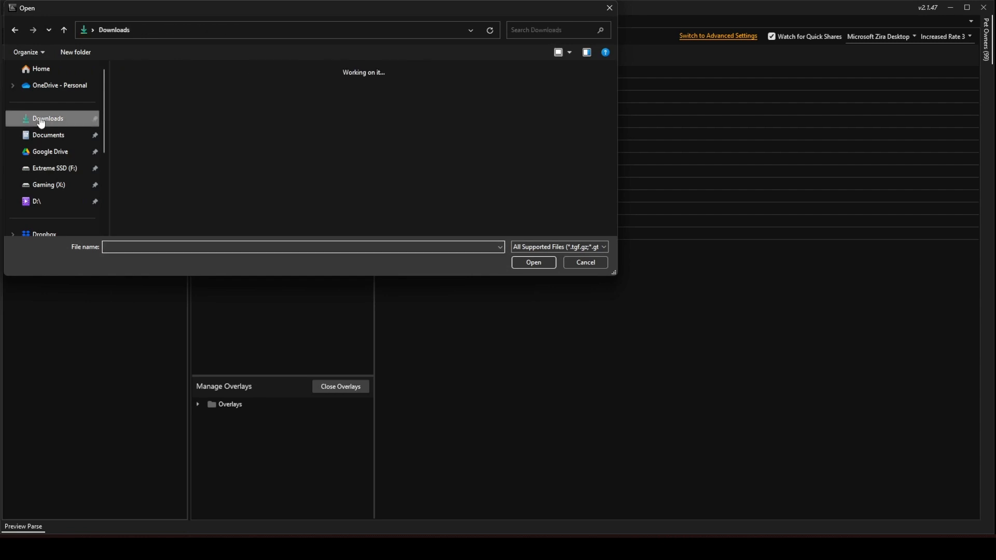
click(134, 113)
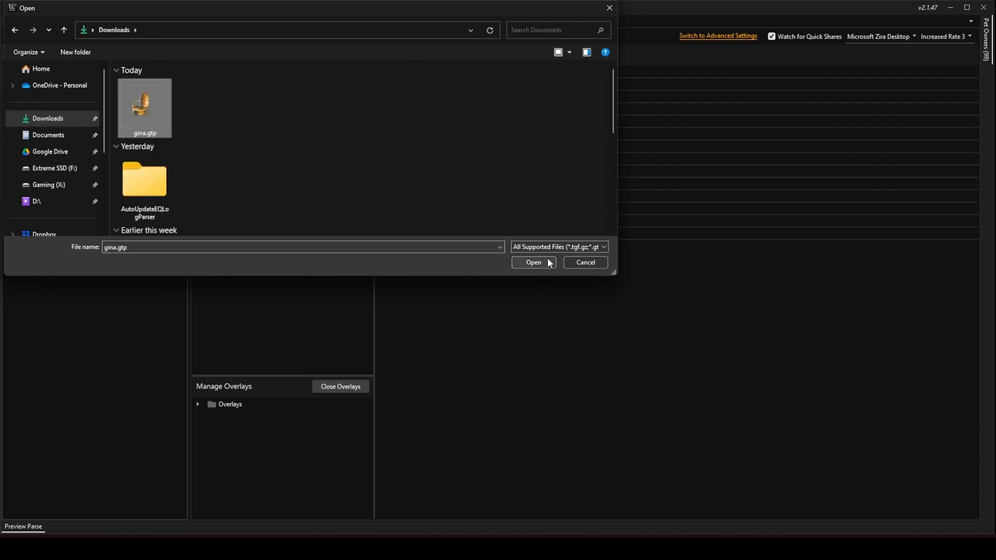
click(585, 263)
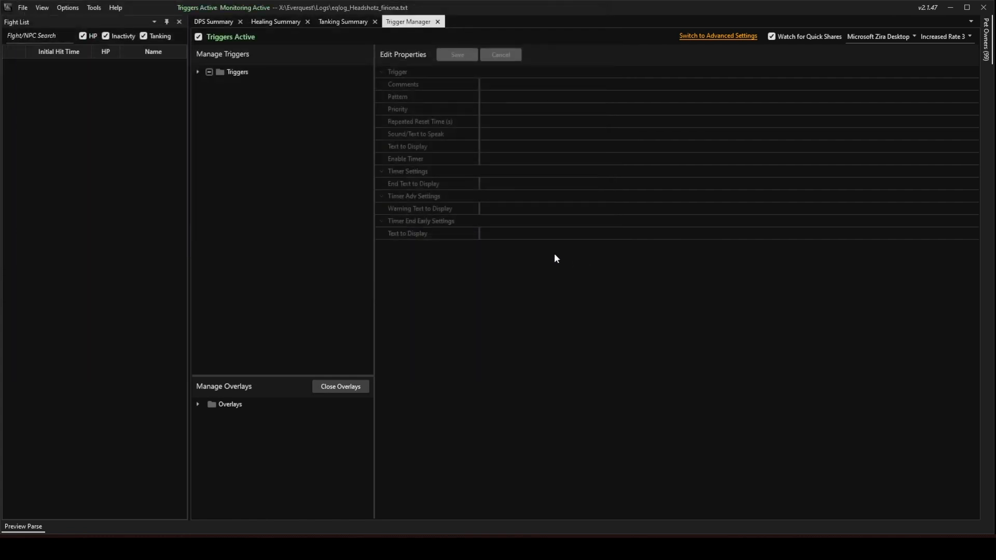
Expand the Triggers folder and add a new text overlay to the Overlays folder
click(197, 72)
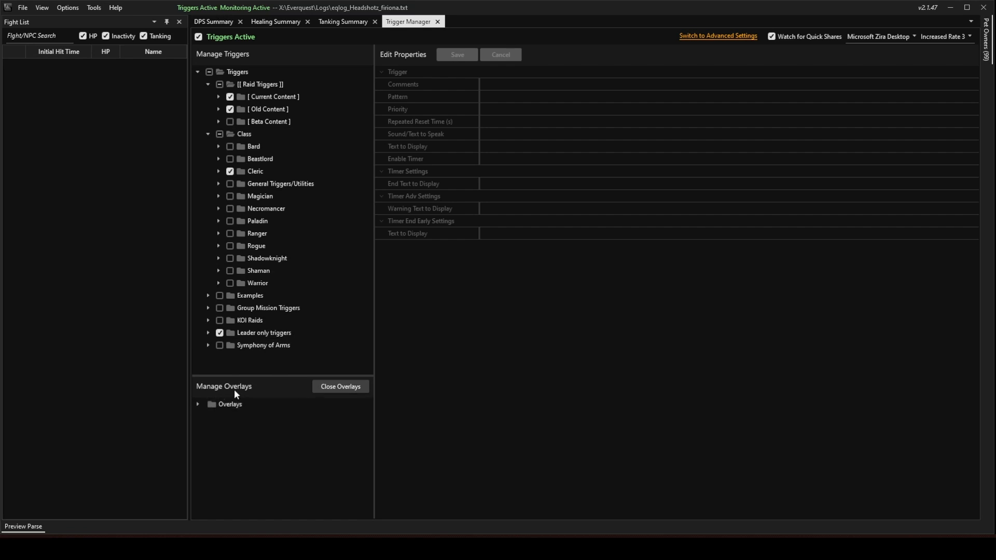
click(197, 404)
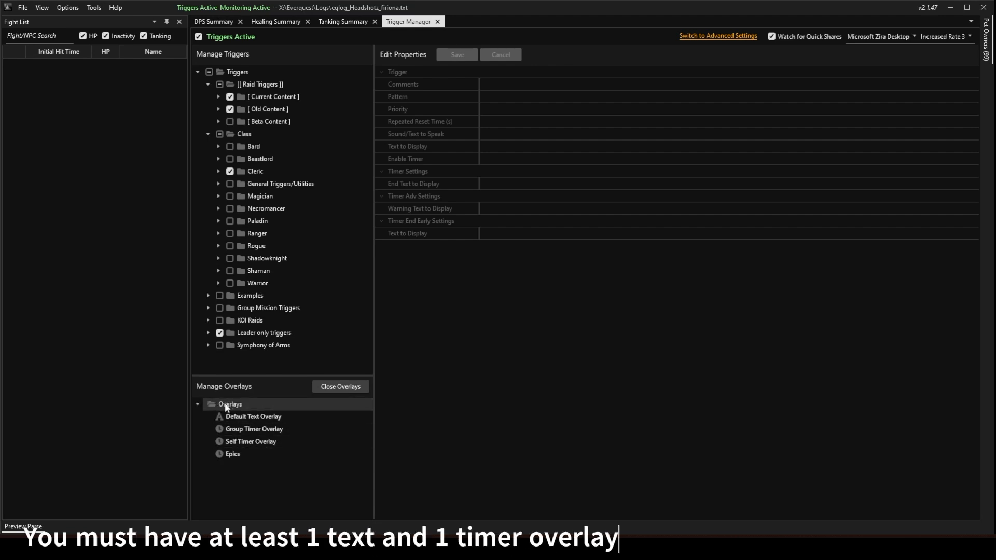
right_click(226, 407)
mouse_move(273, 466)
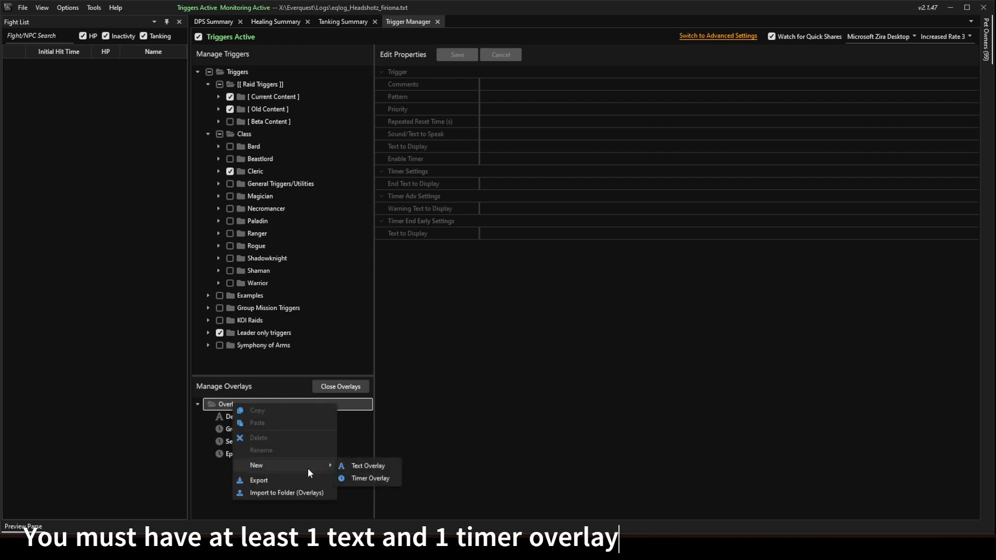
click(357, 466)
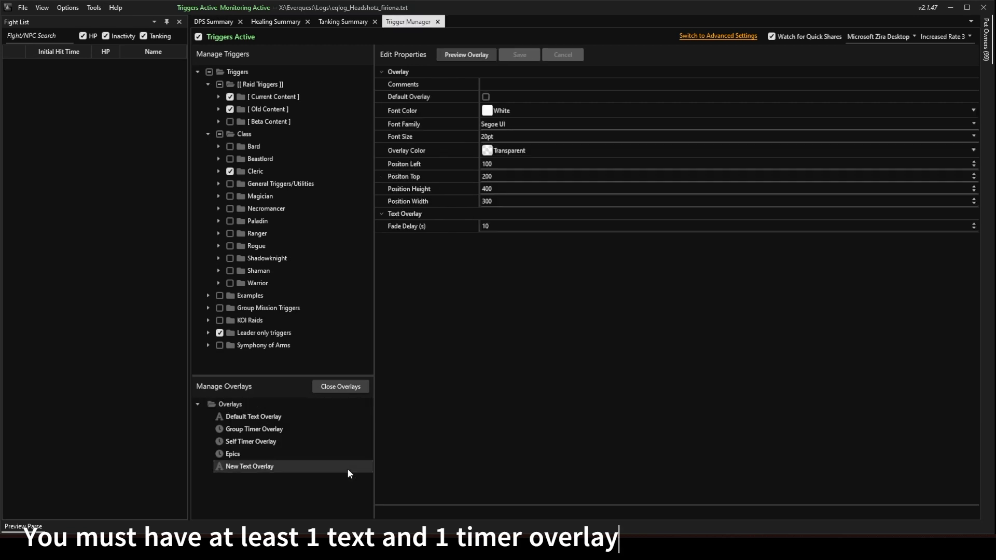
Add a new timer overlay to the Overlays folder
right_click(226, 405)
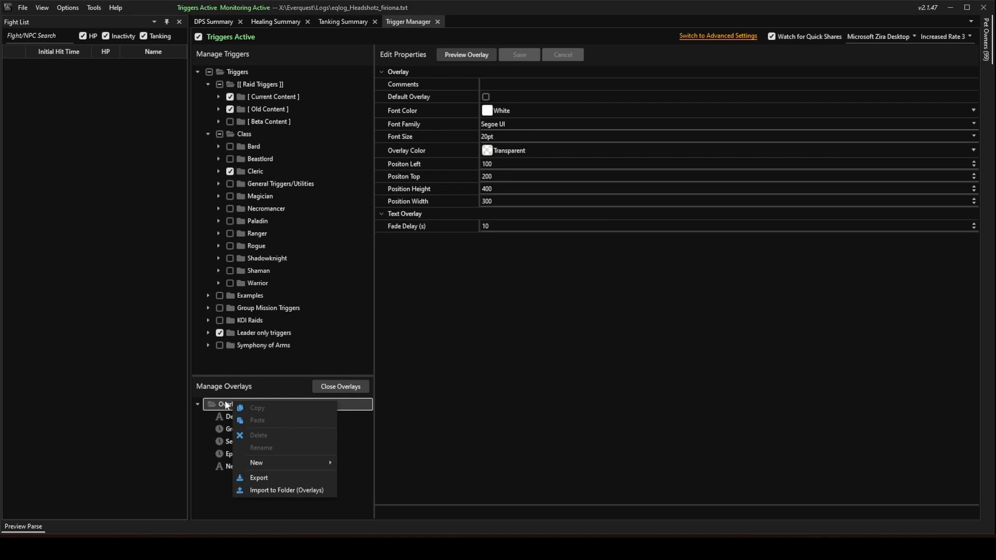
mouse_move(278, 462)
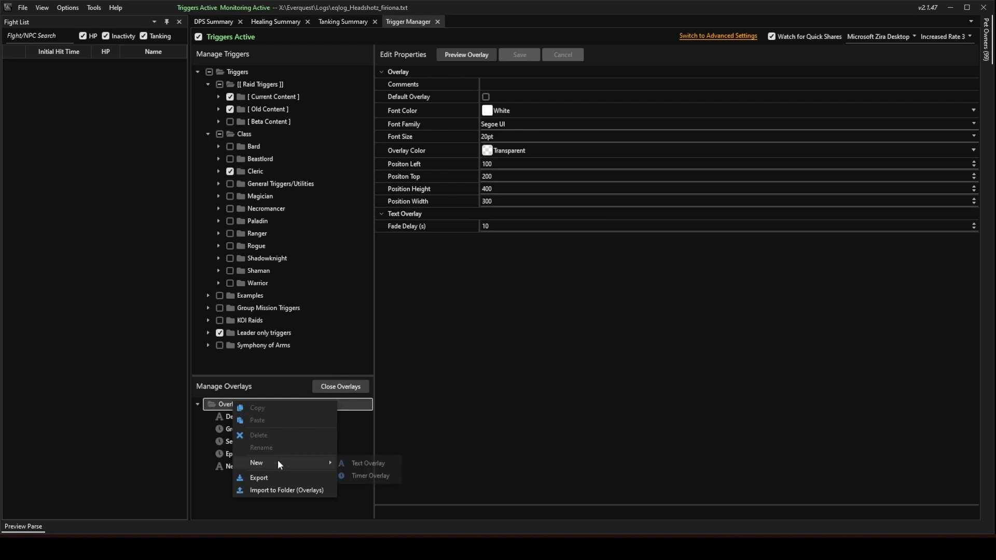
click(361, 477)
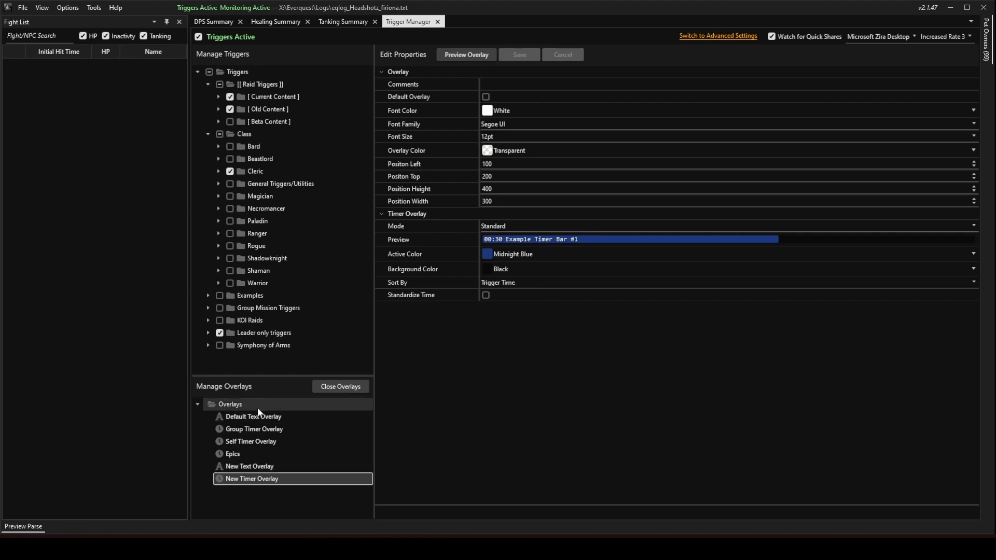
Review the properties of the Default Text Overlay, New Text Overlay and Group Timer Overlay
click(233, 421)
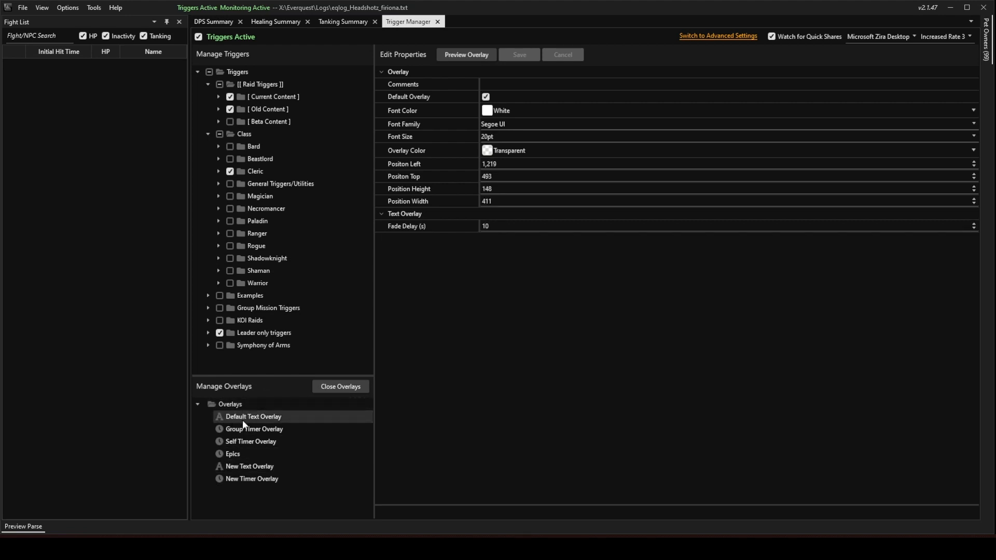
click(242, 466)
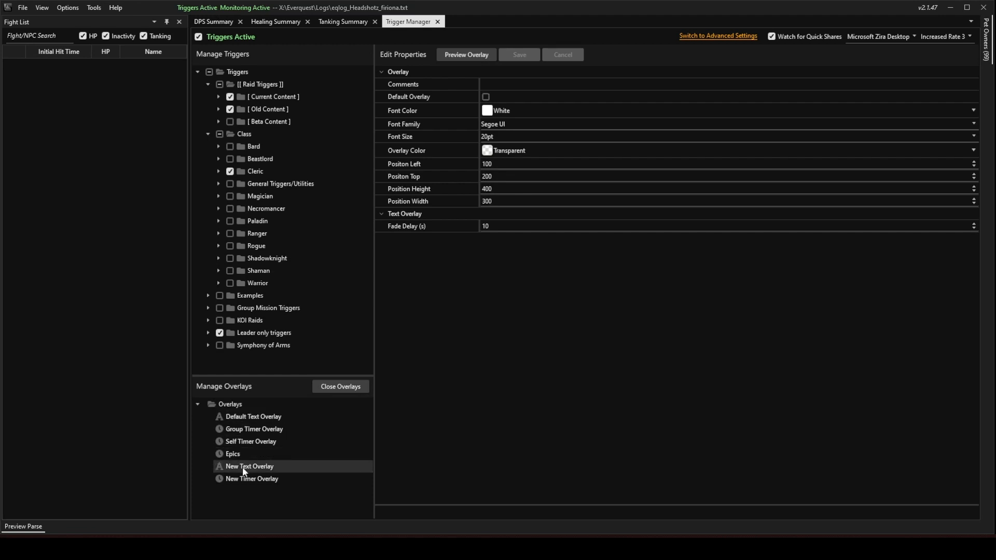
click(252, 418)
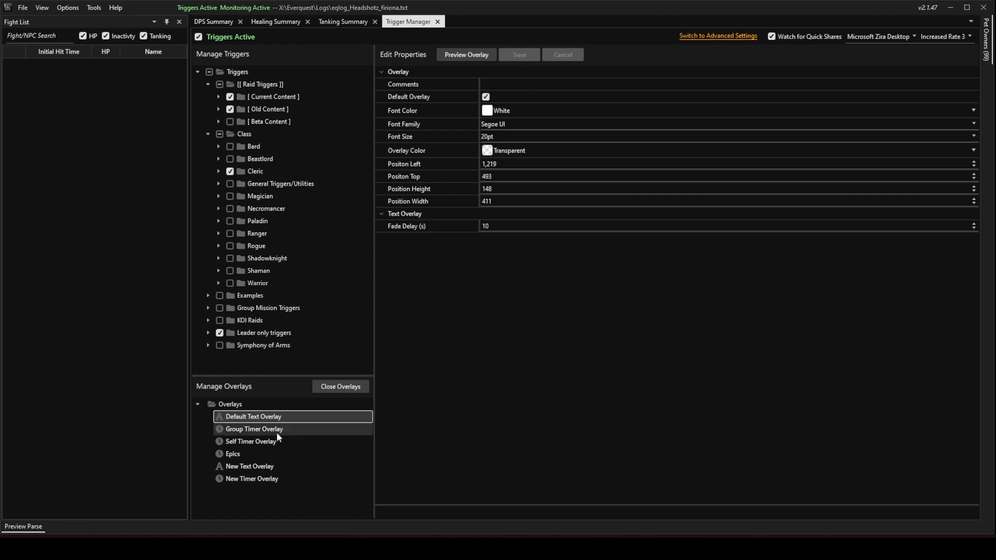
click(246, 433)
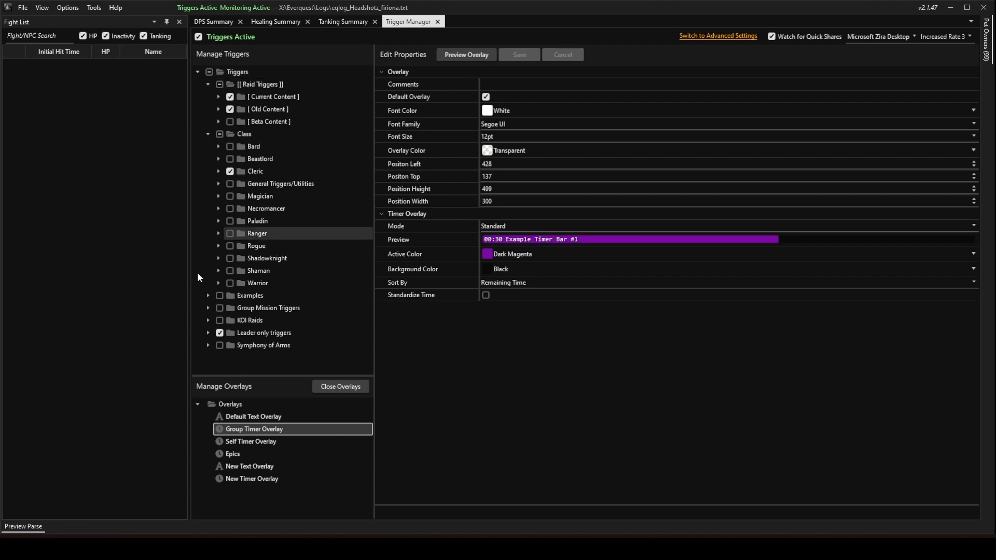
Collapse the Triggers folder and check which text overlays can be added to all its triggers at once
click(196, 72)
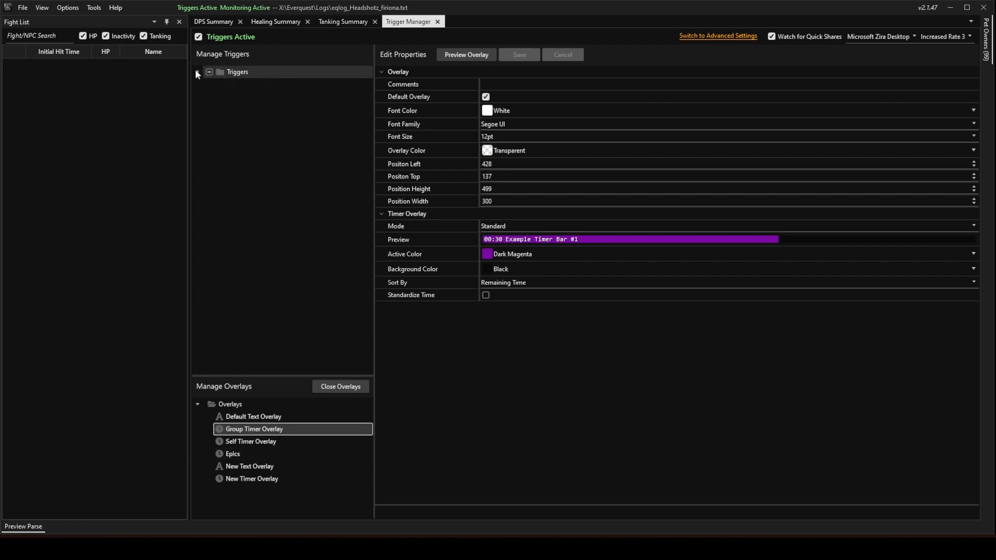
right_click(233, 71)
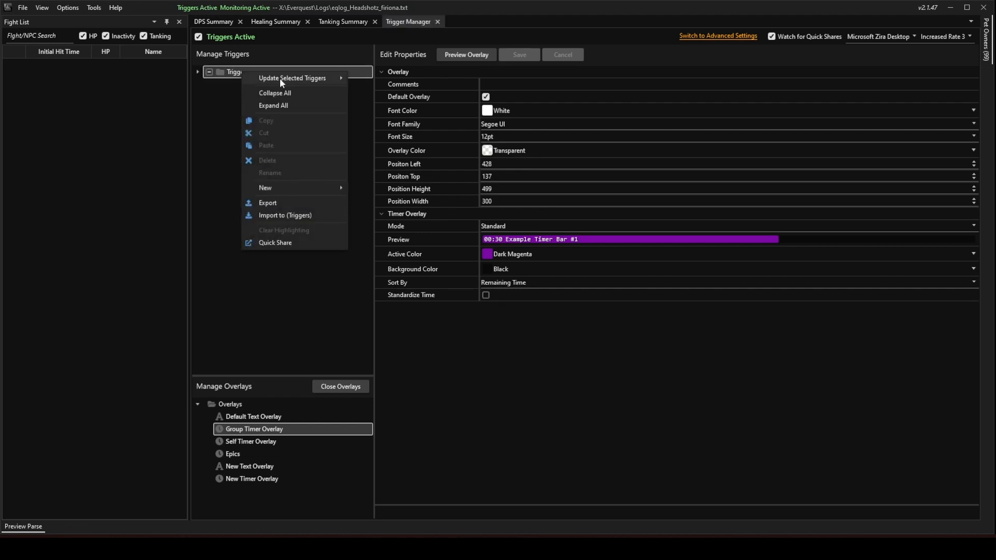
mouse_move(280, 78)
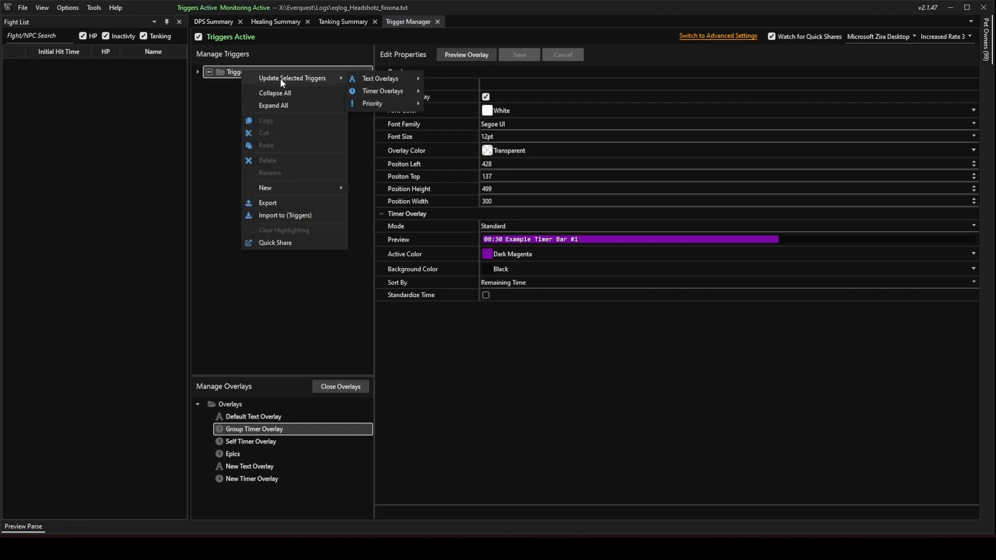
mouse_move(371, 82)
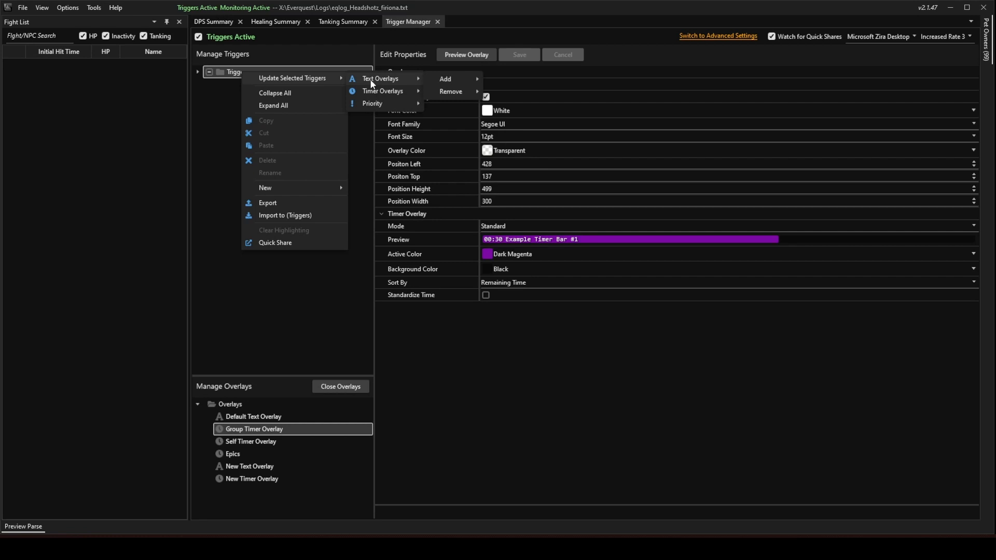
mouse_move(441, 80)
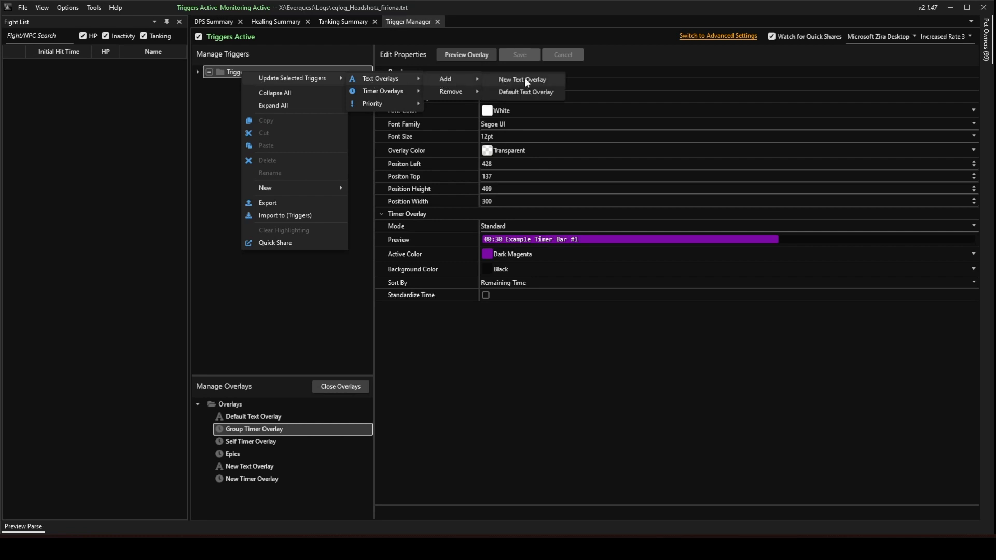
click(309, 306)
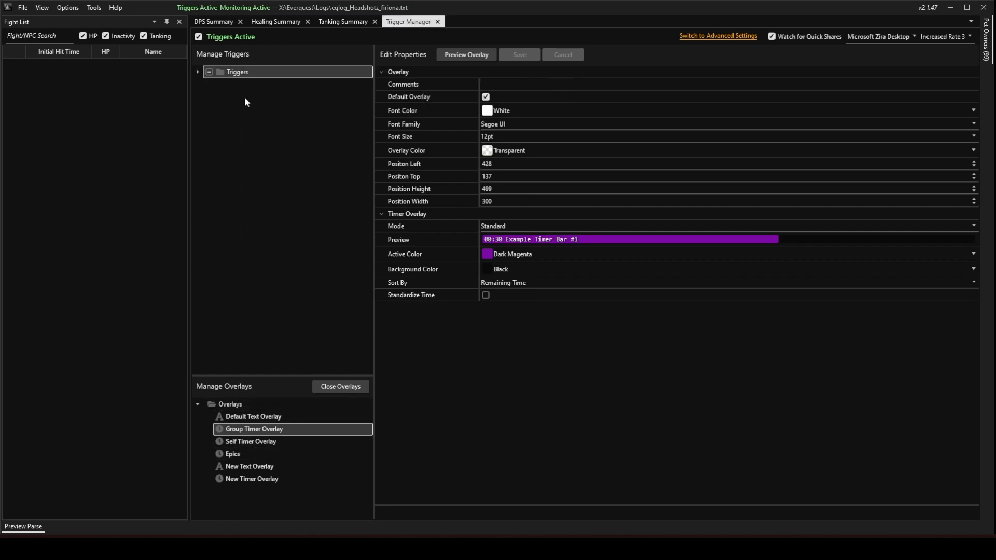
Check which timer overlays can be added in bulk to the triggers in the Triggers folder
right_click(238, 71)
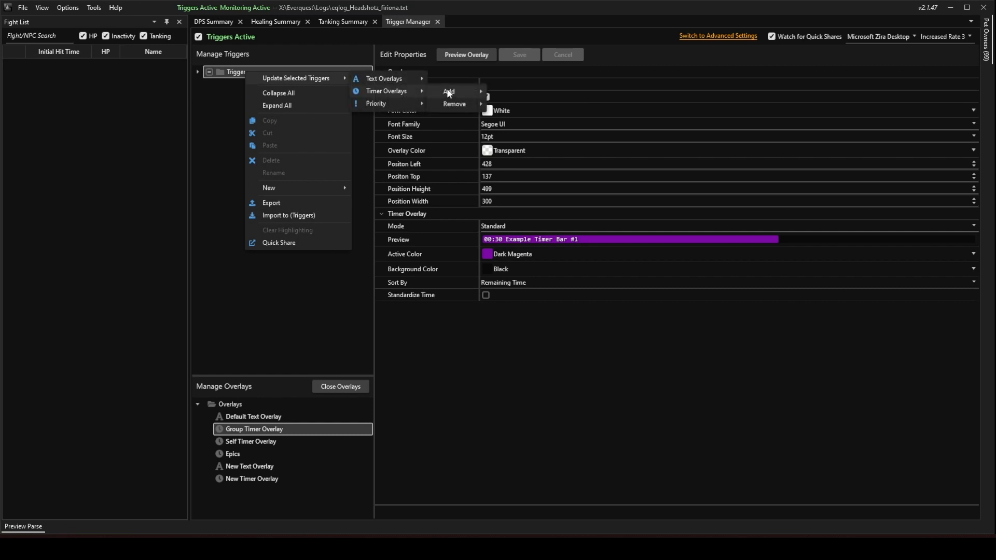
mouse_move(447, 89)
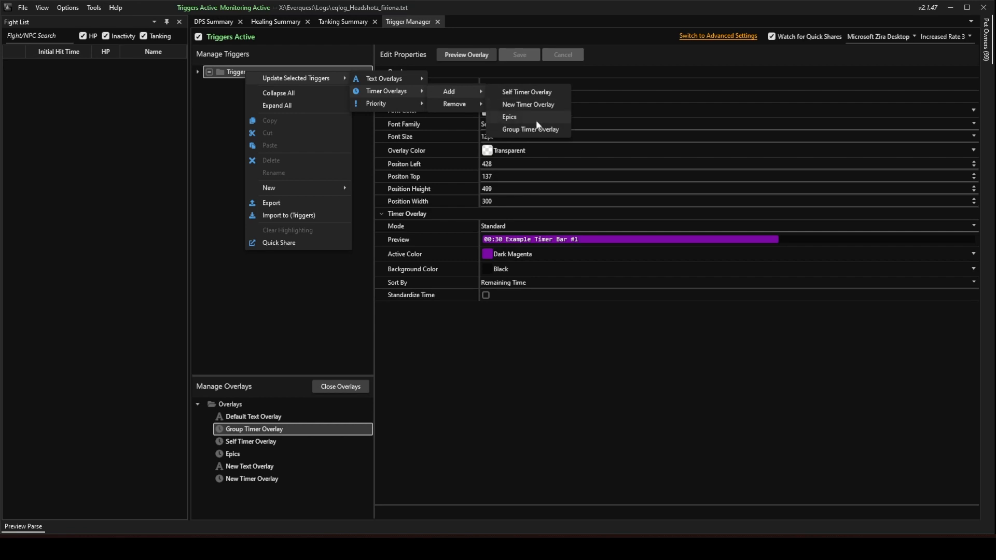
click(325, 290)
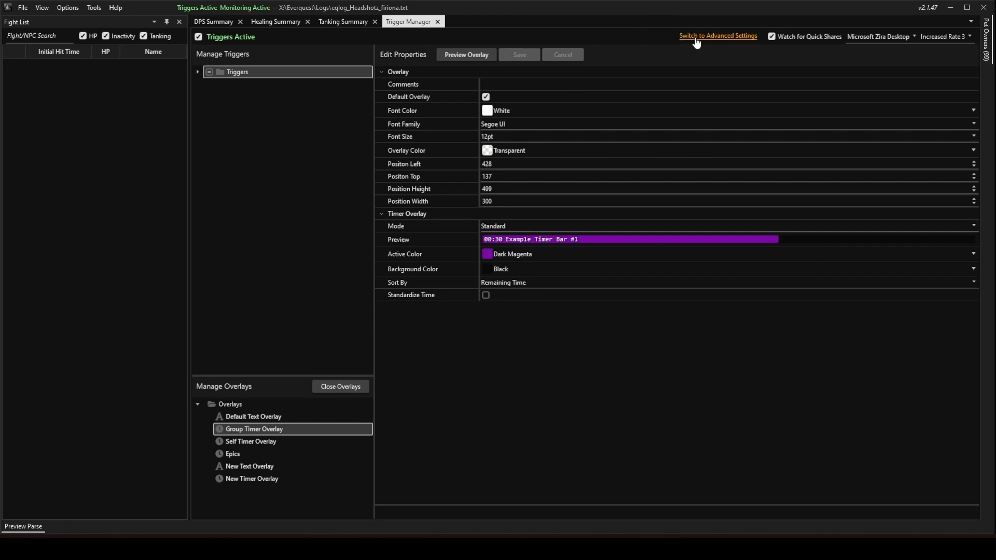
Switch the trigger settings to advanced mode and view the time-range options for opening and monitoring a log file
click(733, 37)
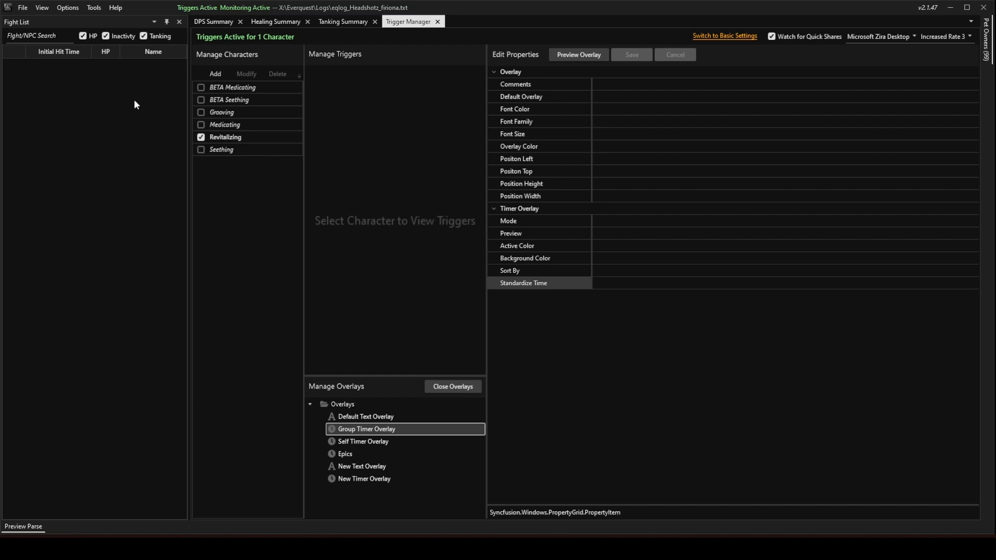
click(28, 11)
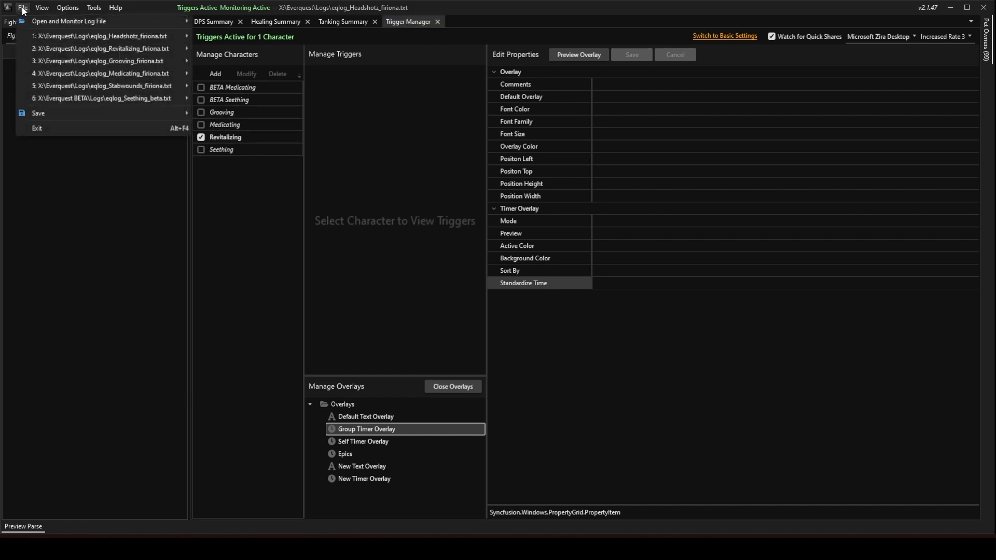
mouse_move(73, 21)
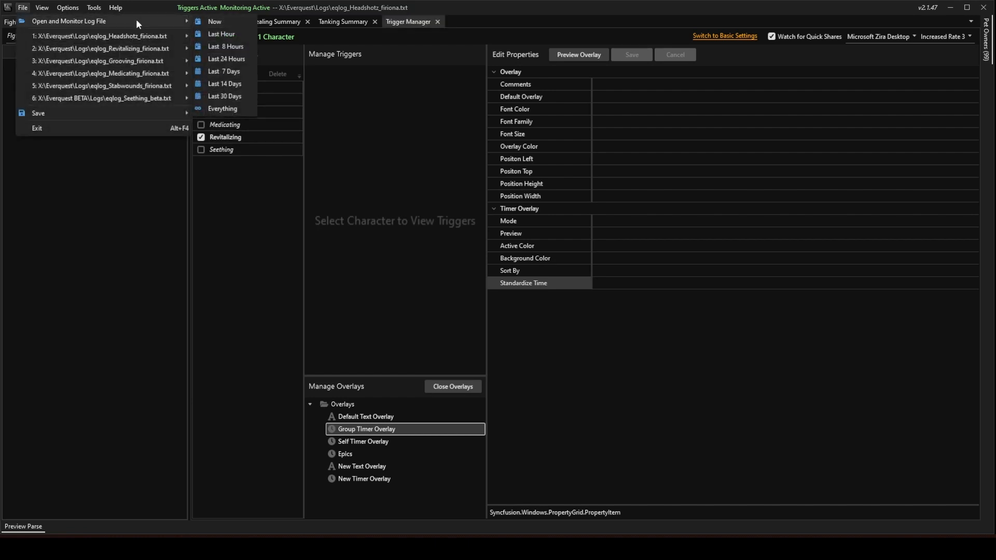
click(152, 205)
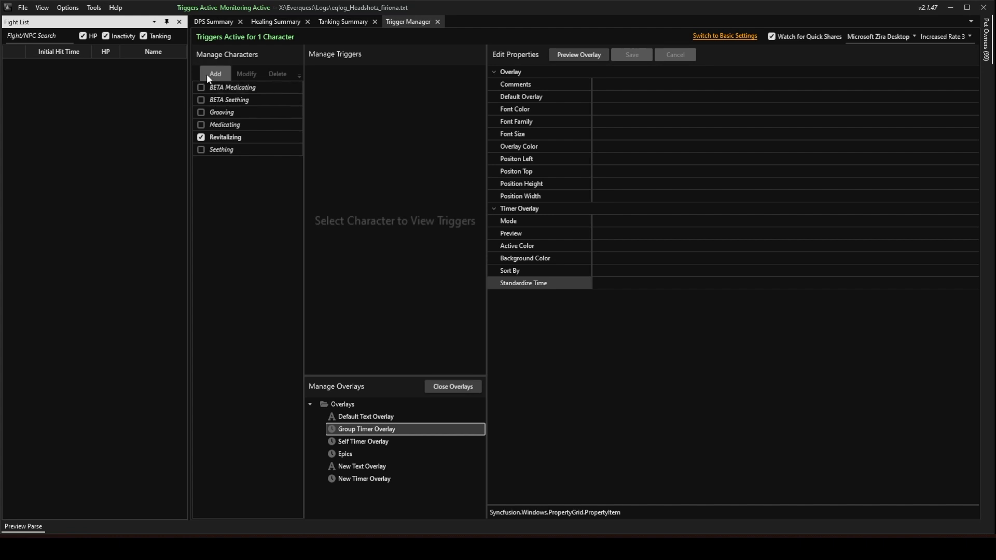
Enable the BETA Seething character and disable it again
click(201, 100)
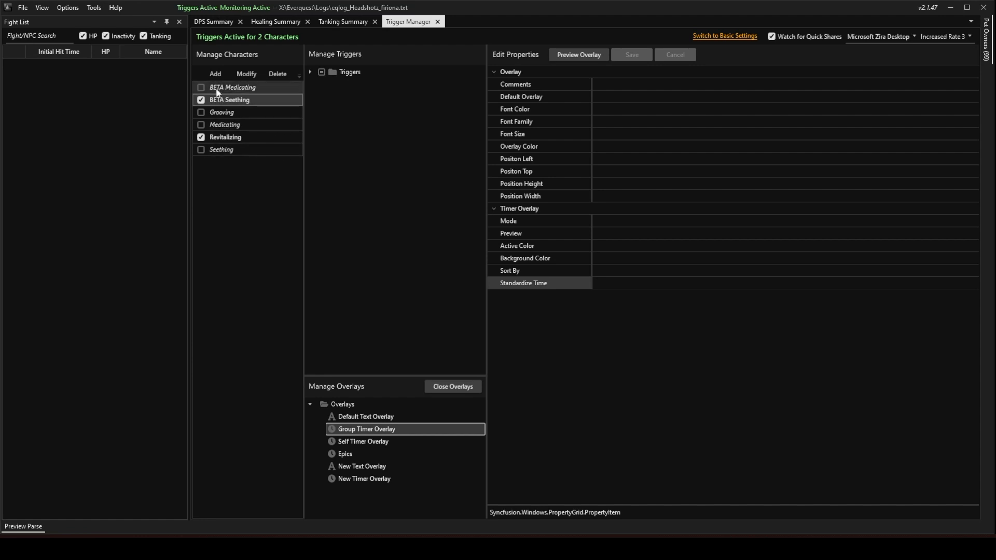
click(202, 100)
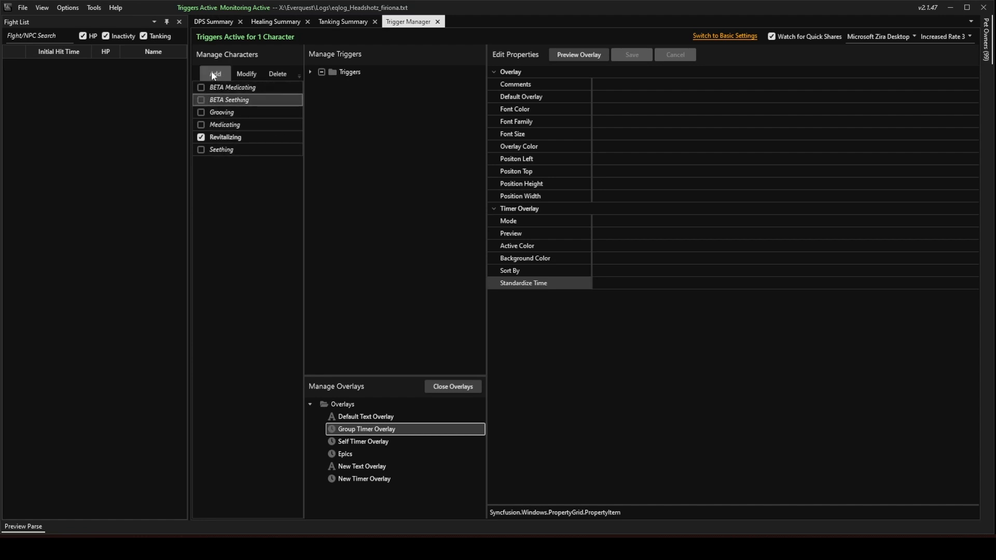
Start adding a new character and choose eqlog_Headshotz_firiona.txt from the Everquest Logs folder as its log file
click(212, 76)
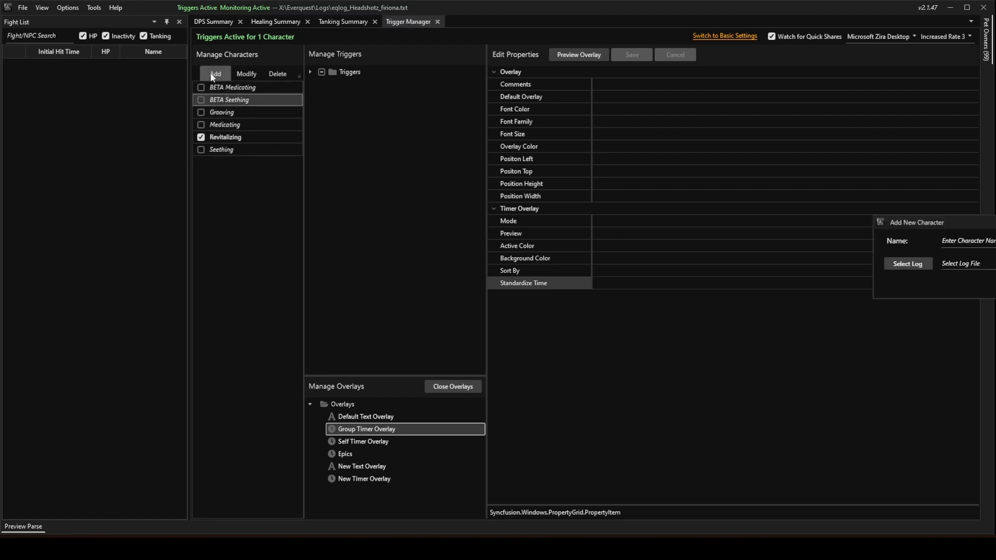
drag(885, 221, 607, 236)
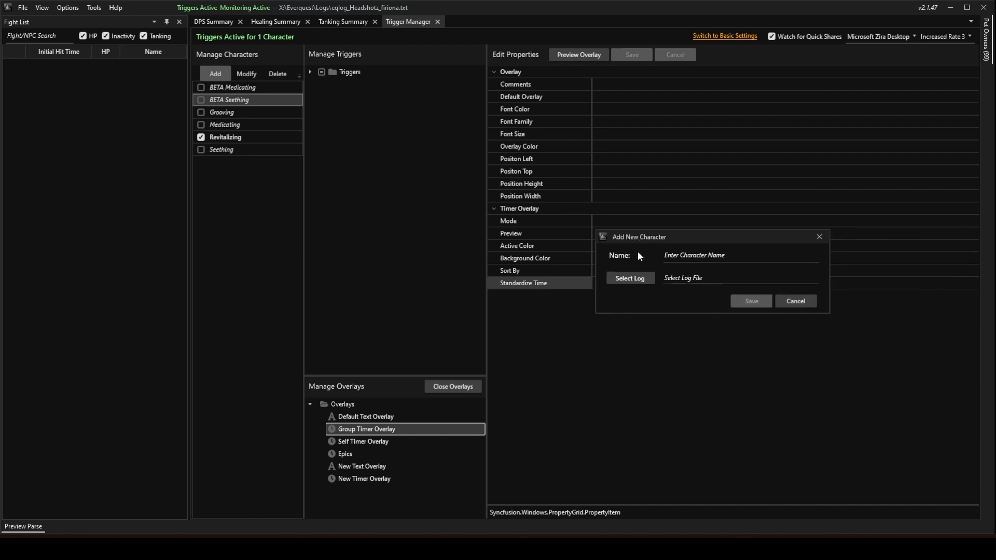
click(627, 280)
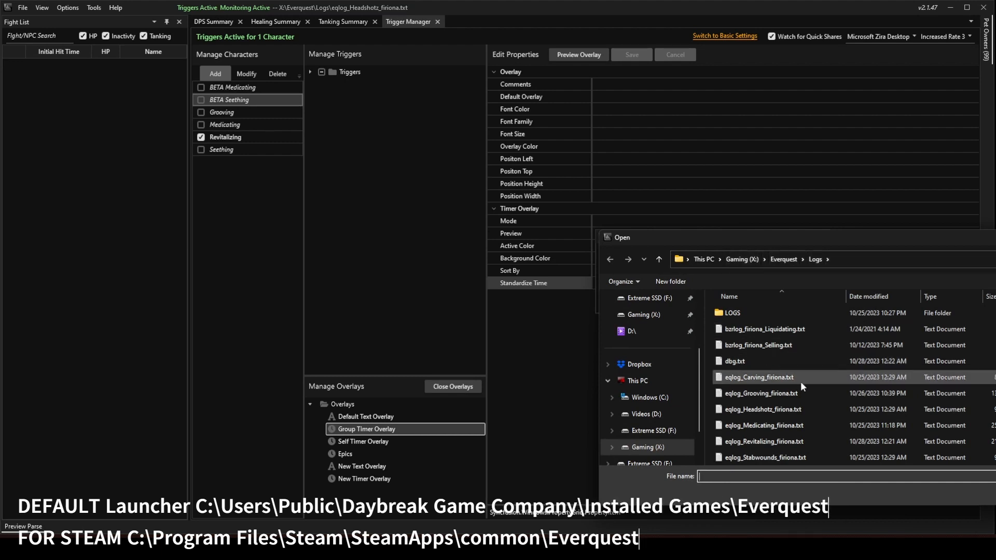
click(742, 411)
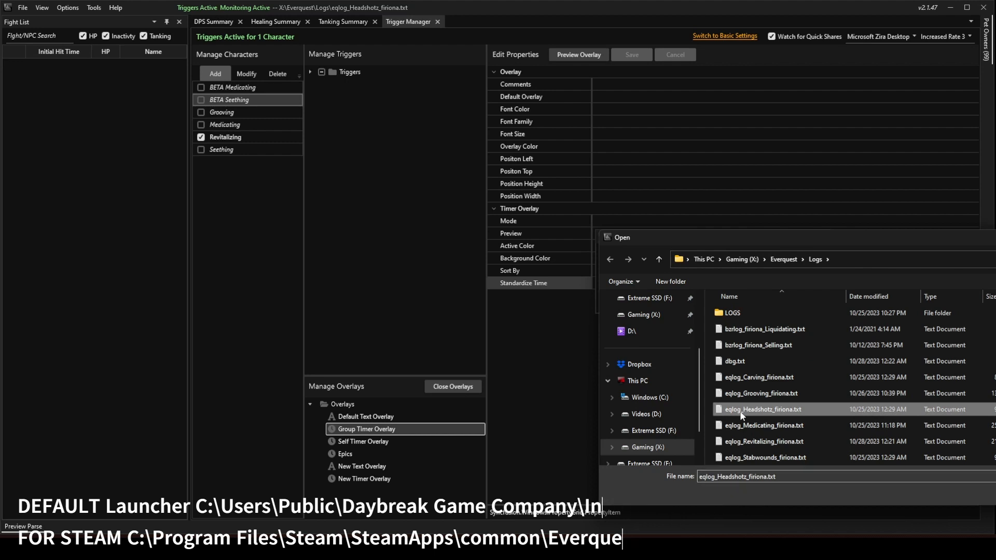
drag(901, 241, 613, 235)
click(834, 487)
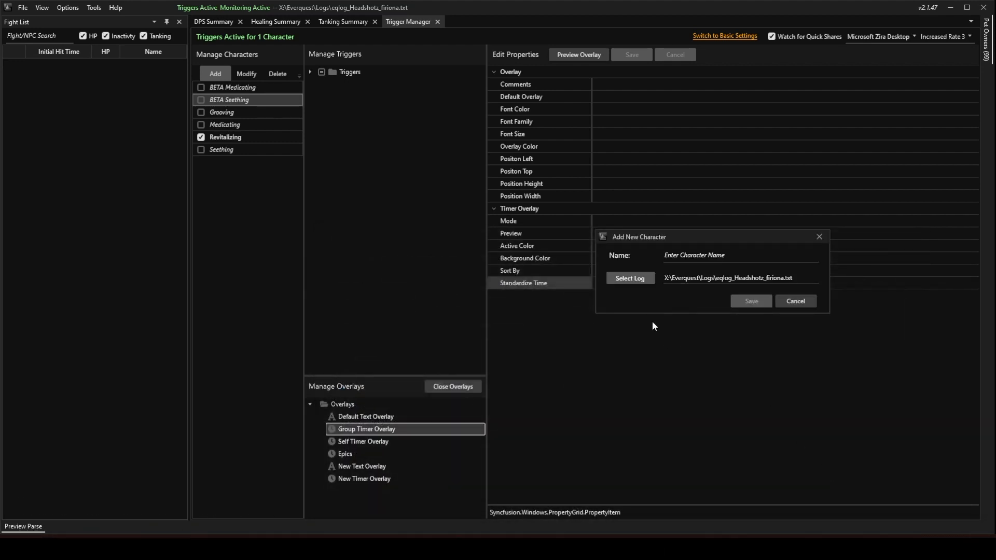
Name the new character Headshotz and save it
click(695, 254)
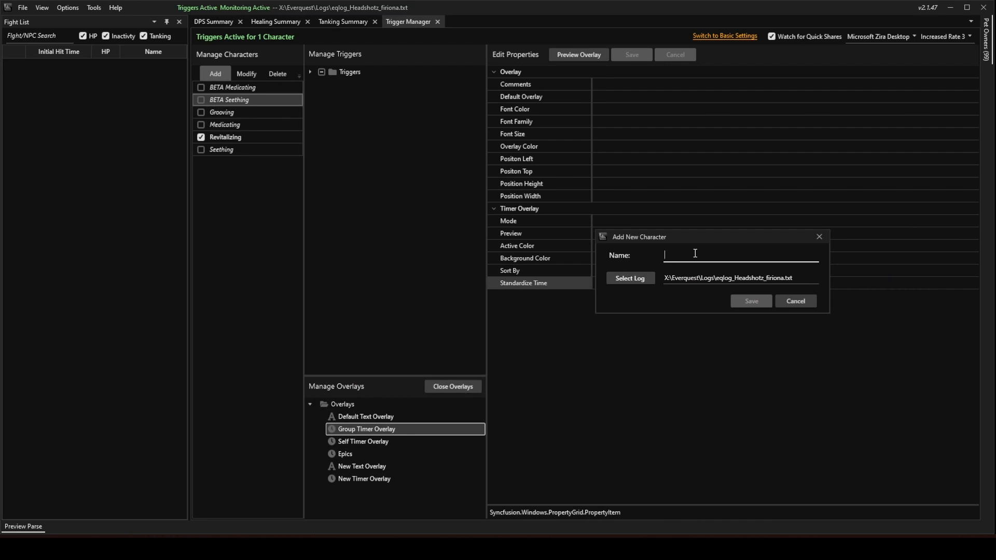
text(Headshotz)
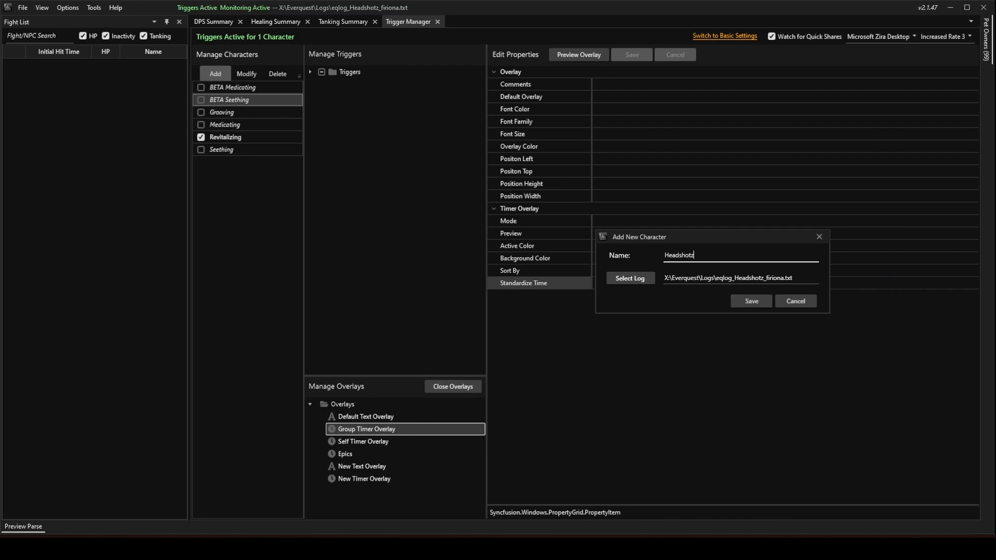
click(751, 302)
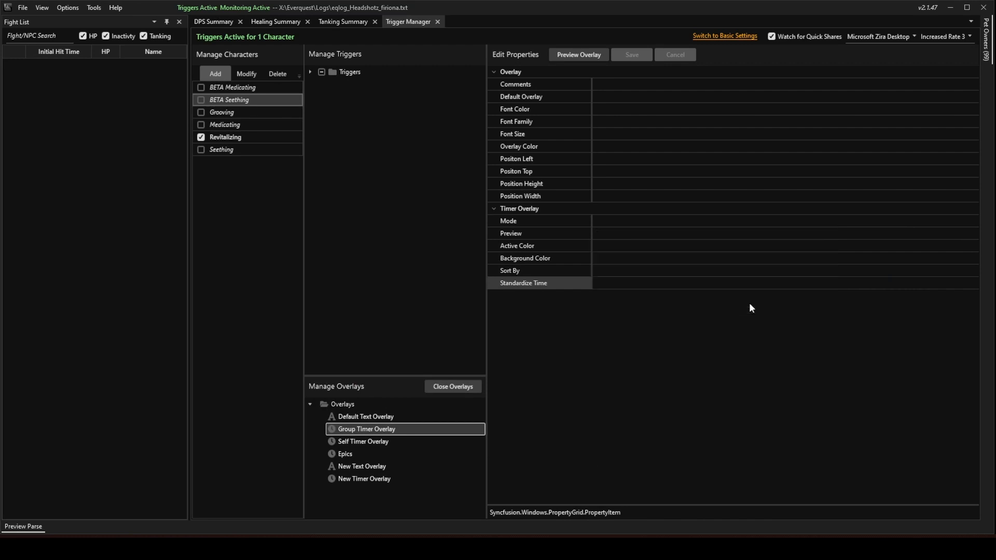
Activate the Headshotz character and enable its Current Content, General Triggers/Utilities and Ranger trigger folders
click(219, 125)
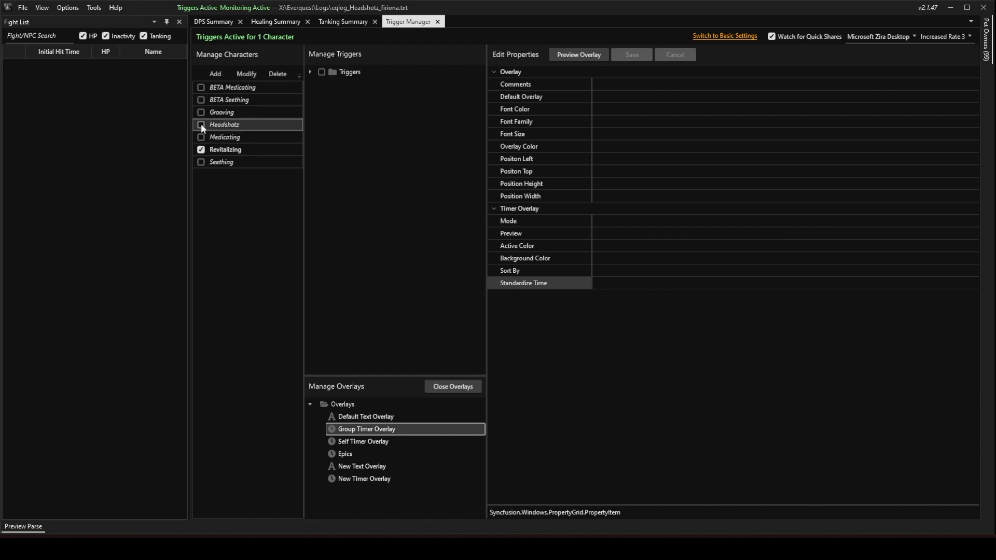
click(201, 125)
click(310, 72)
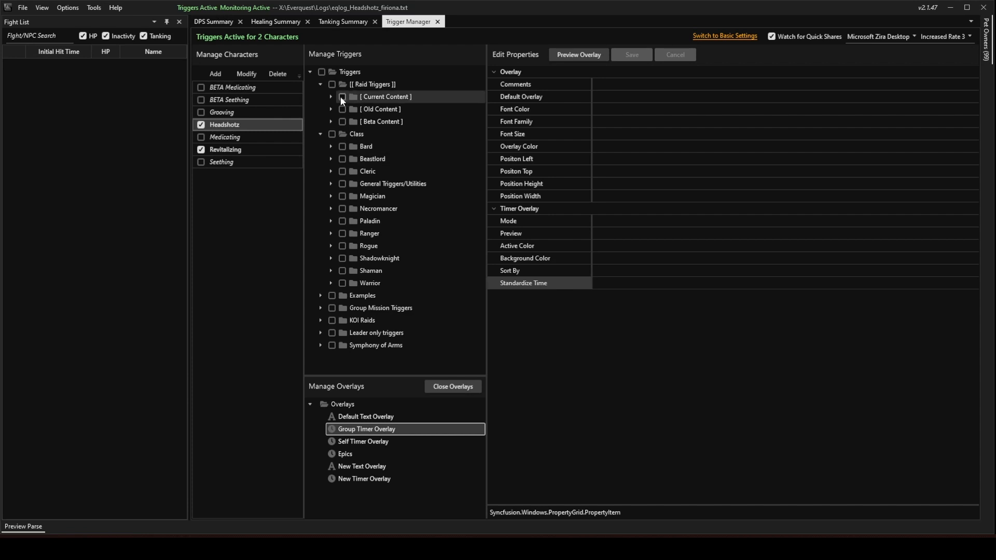
click(342, 183)
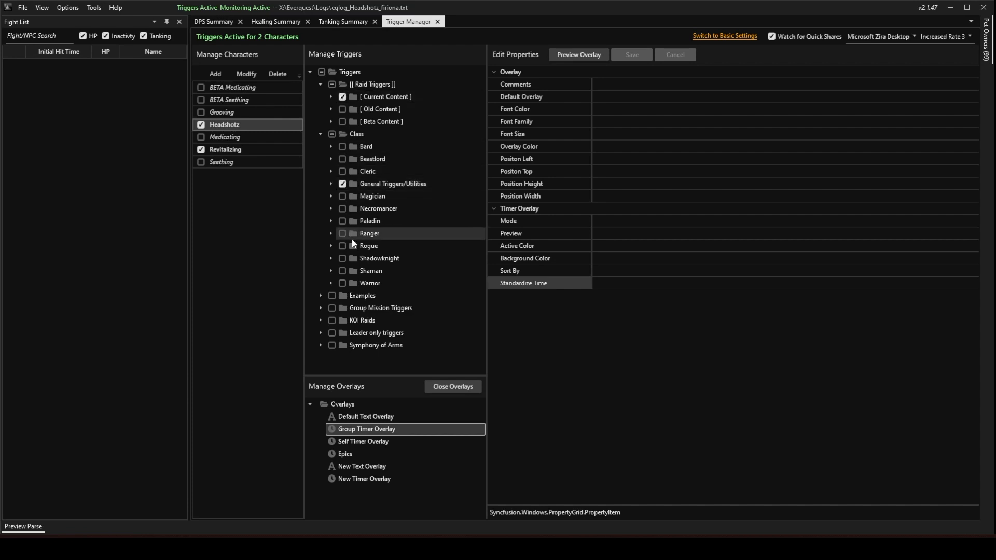
click(340, 233)
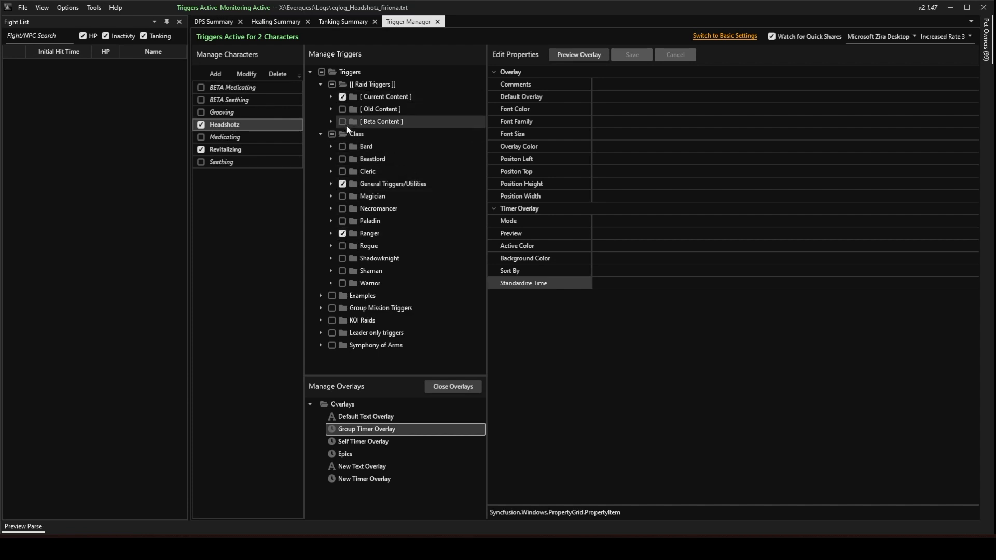